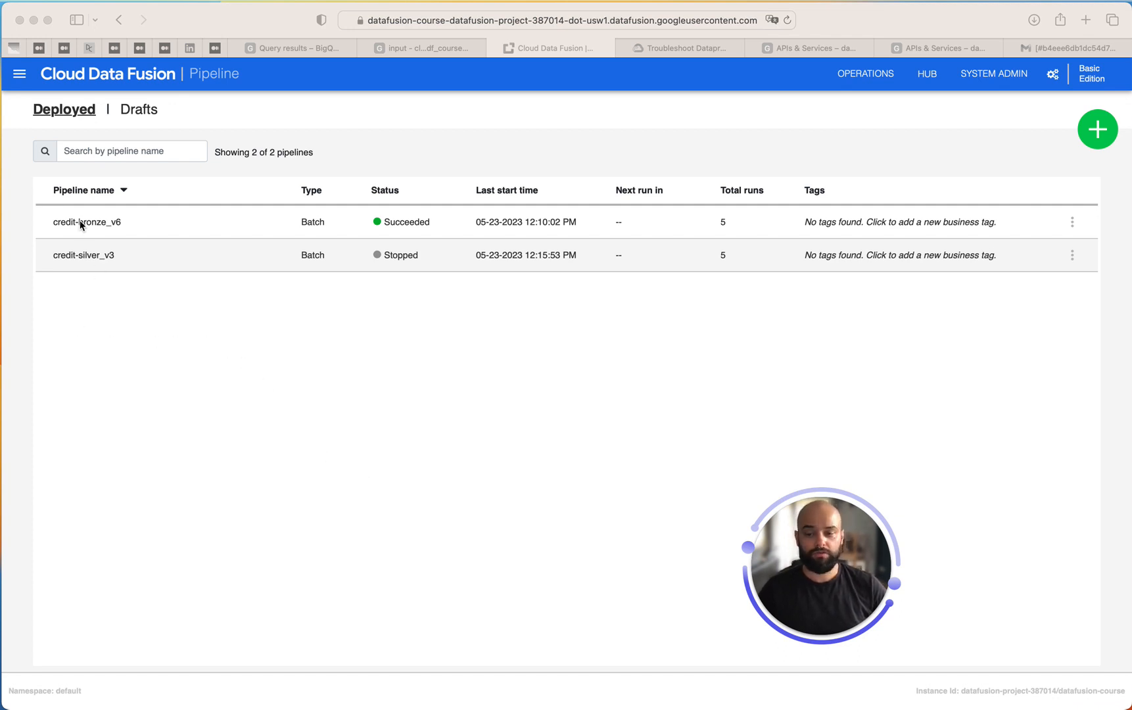
- Open the credit-silver_v3 pipeline and start a new inbound trigger in the default namespace, with type "Trigger on any selected event (OR)"
click(149, 327)
click(98, 258)
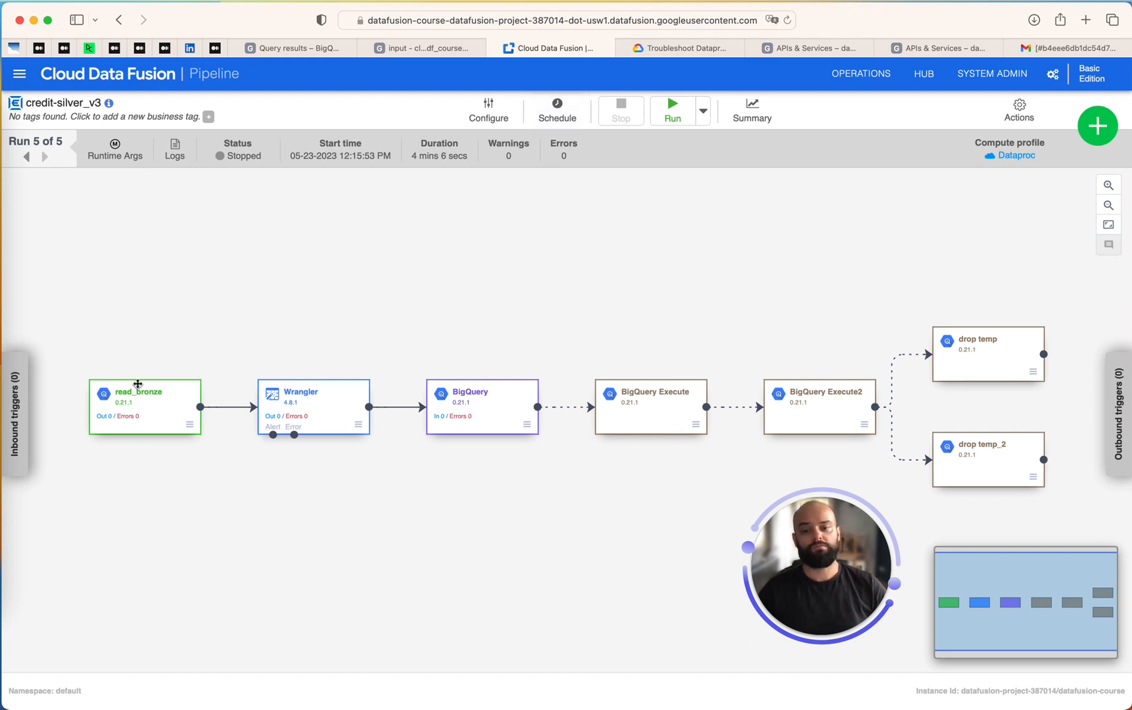
click(17, 434)
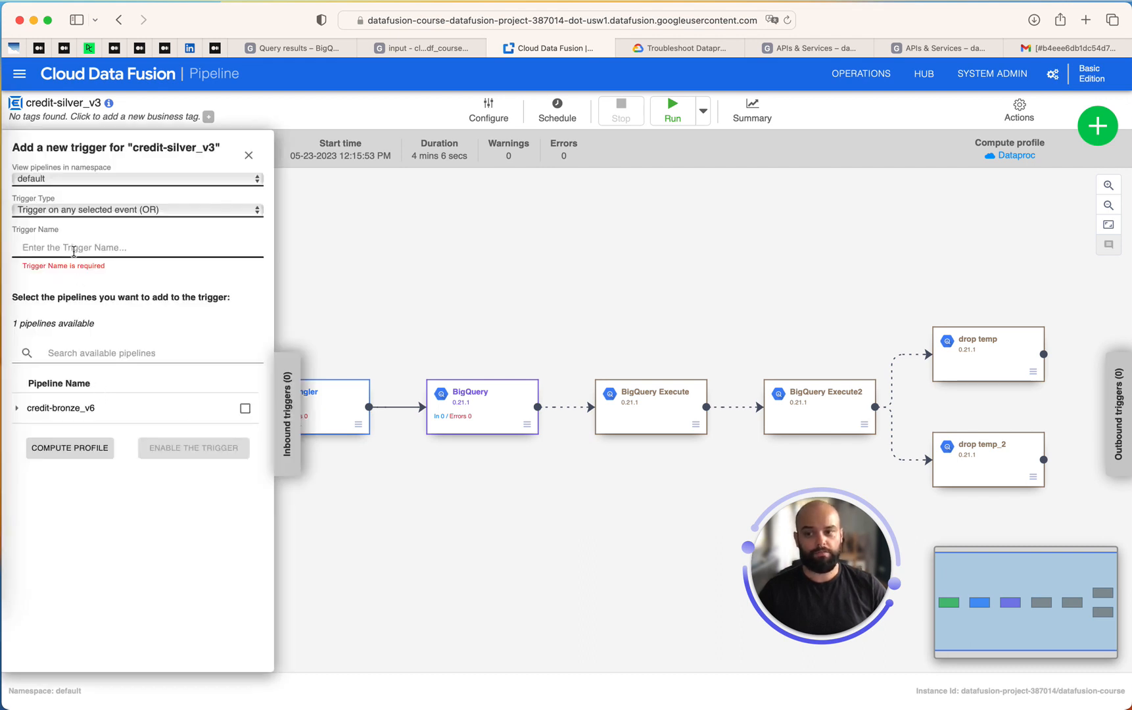
click(131, 175)
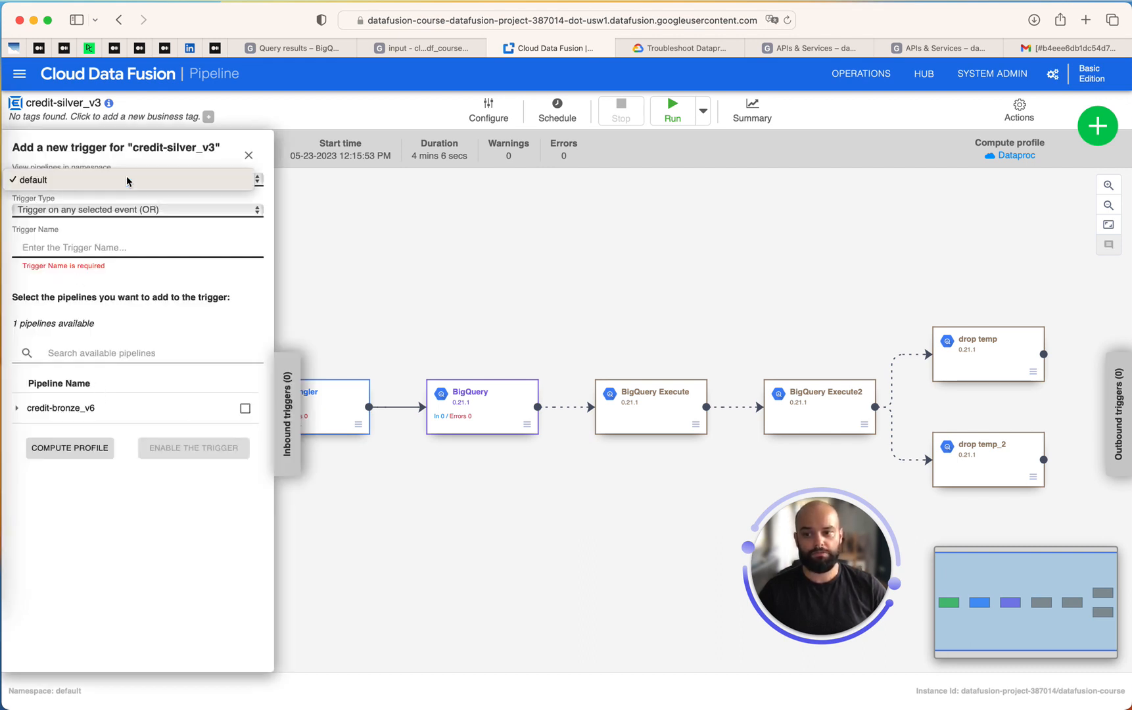
click(128, 180)
click(84, 211)
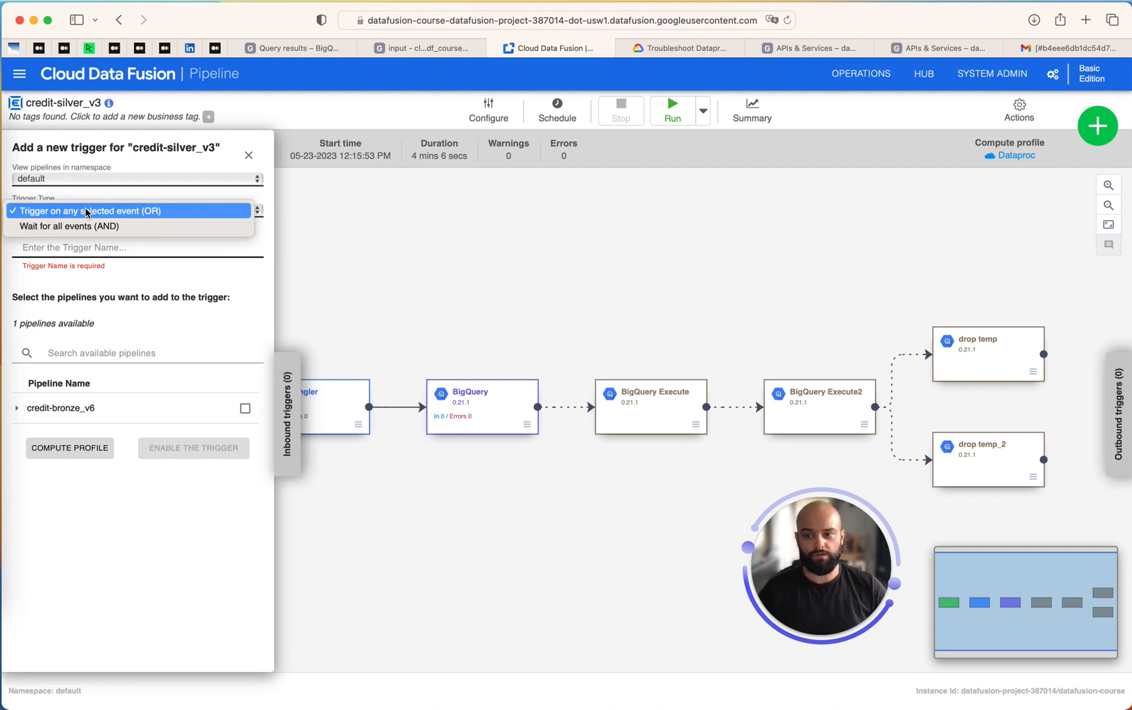
click(157, 211)
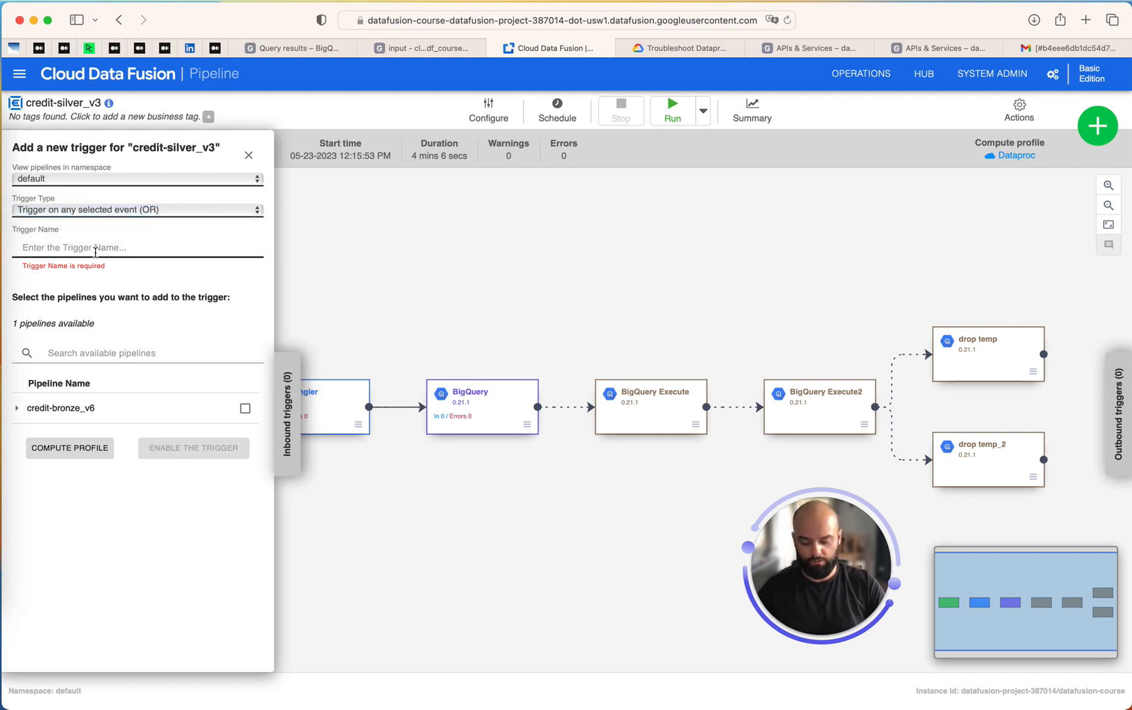
- Name the new trigger bronze-trigger
text(TR)
key(BackSpace)
text(BRON)
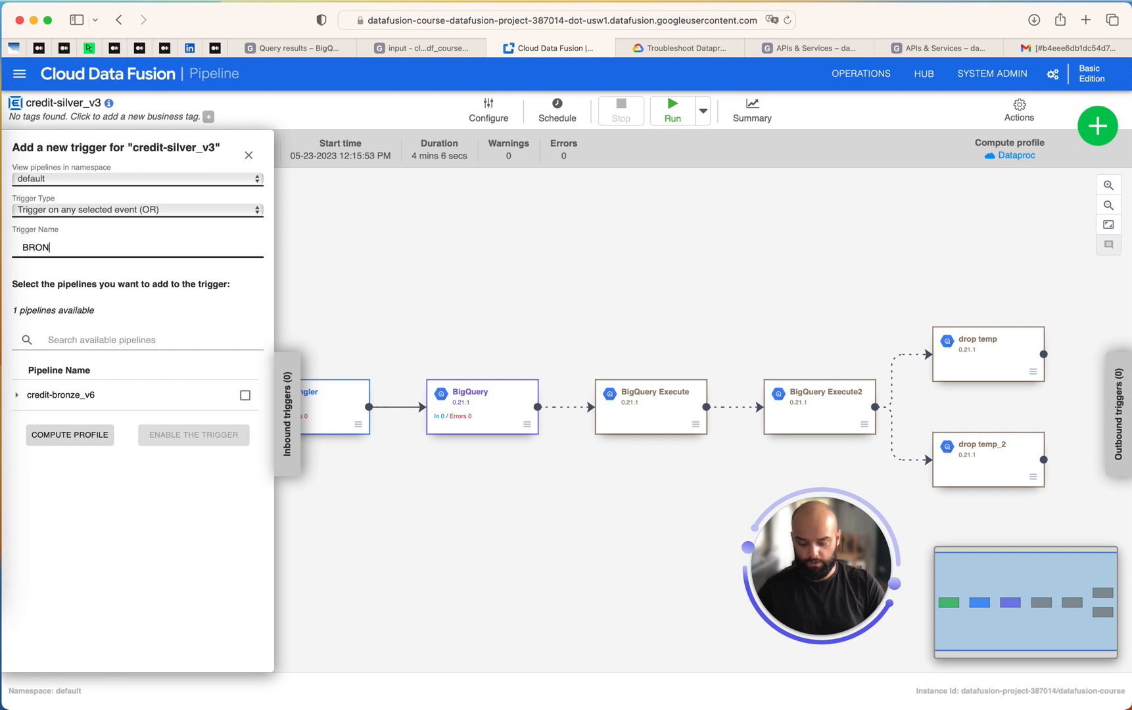
text(Z)
key(BackSpace)
key(BackSpace)
key(BackSpace)
key(BackSpace)
key(BackSpace)
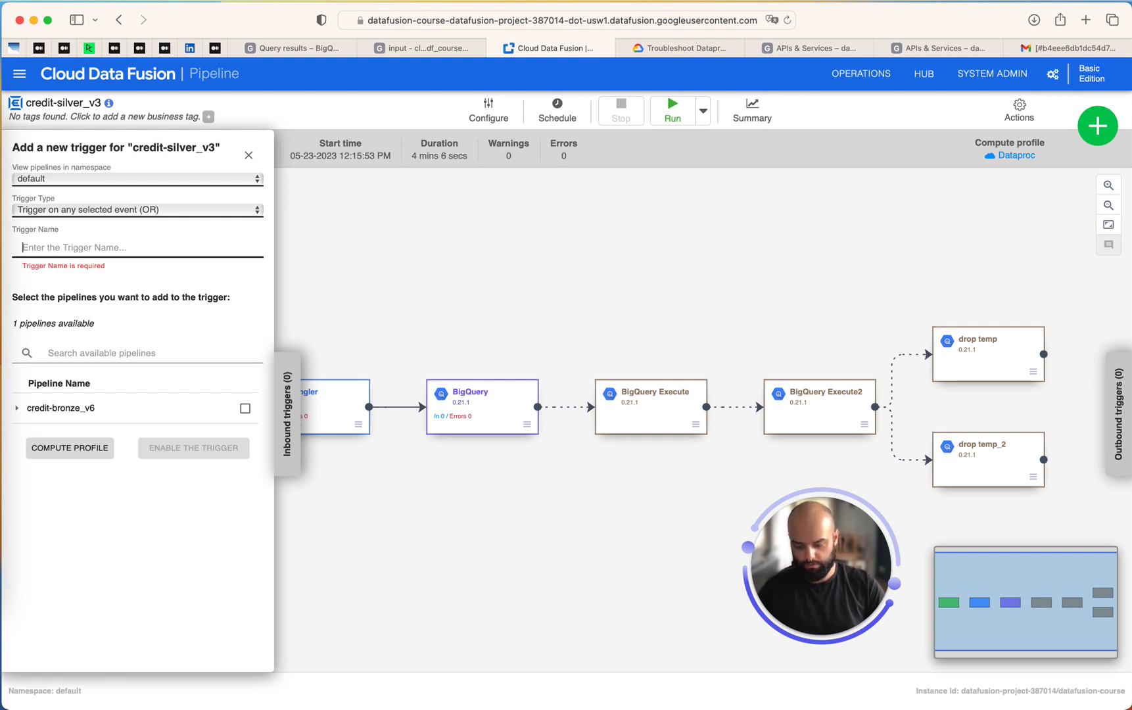
text(bronze-tri)
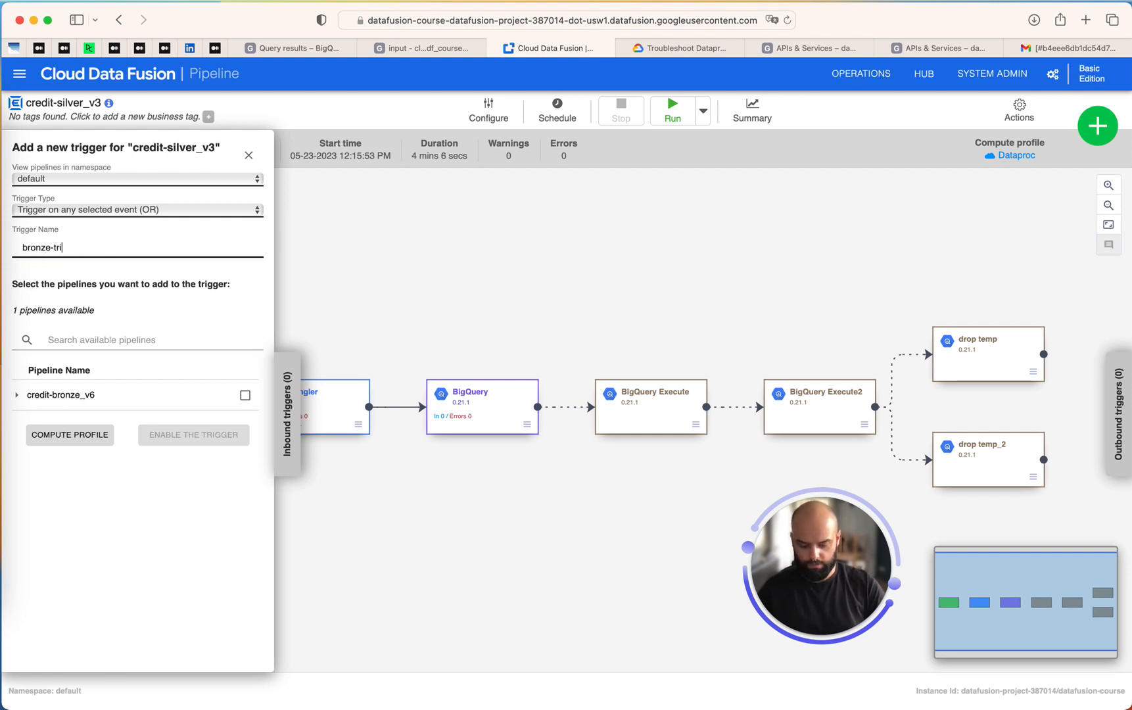
text(gger)
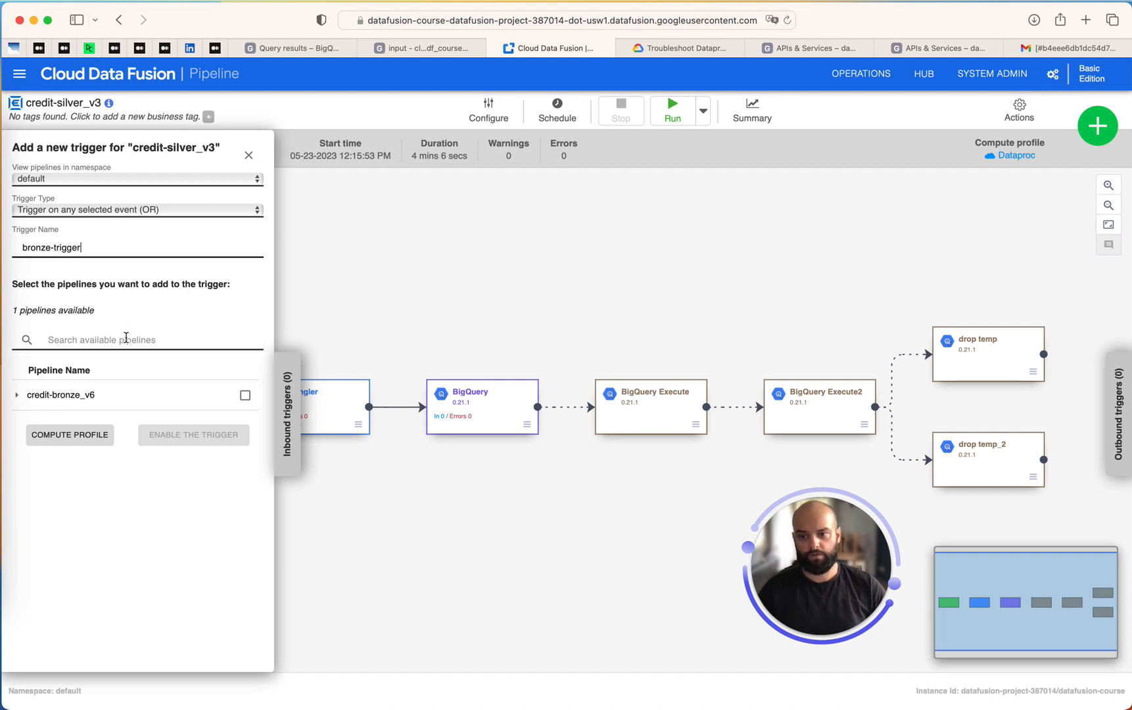
- Add credit-bronze_v6 with the Succeeds event to the trigger, enable the trigger and close the inbound triggers view
click(124, 337)
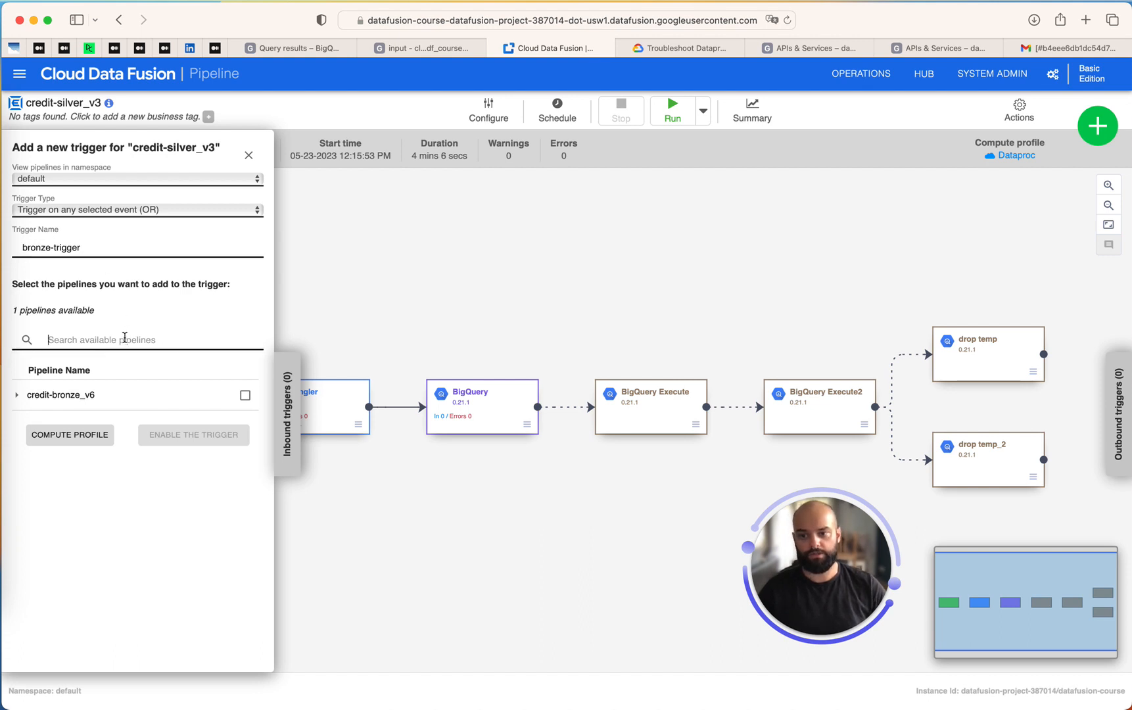
click(17, 396)
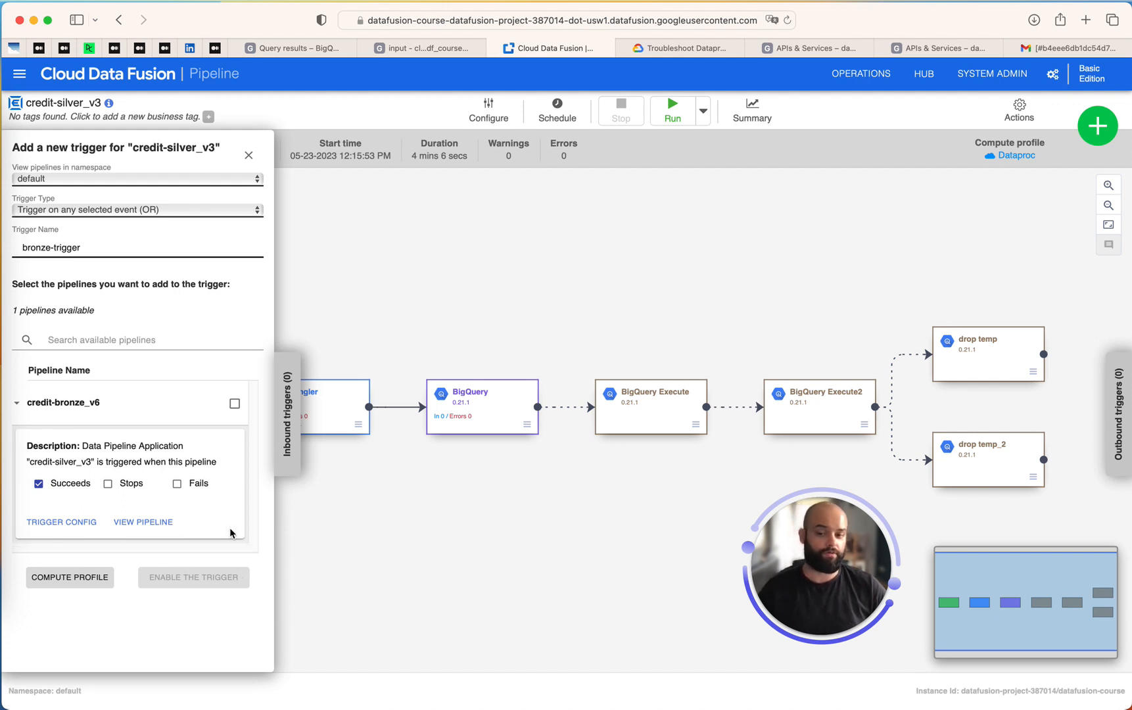
click(234, 403)
click(200, 581)
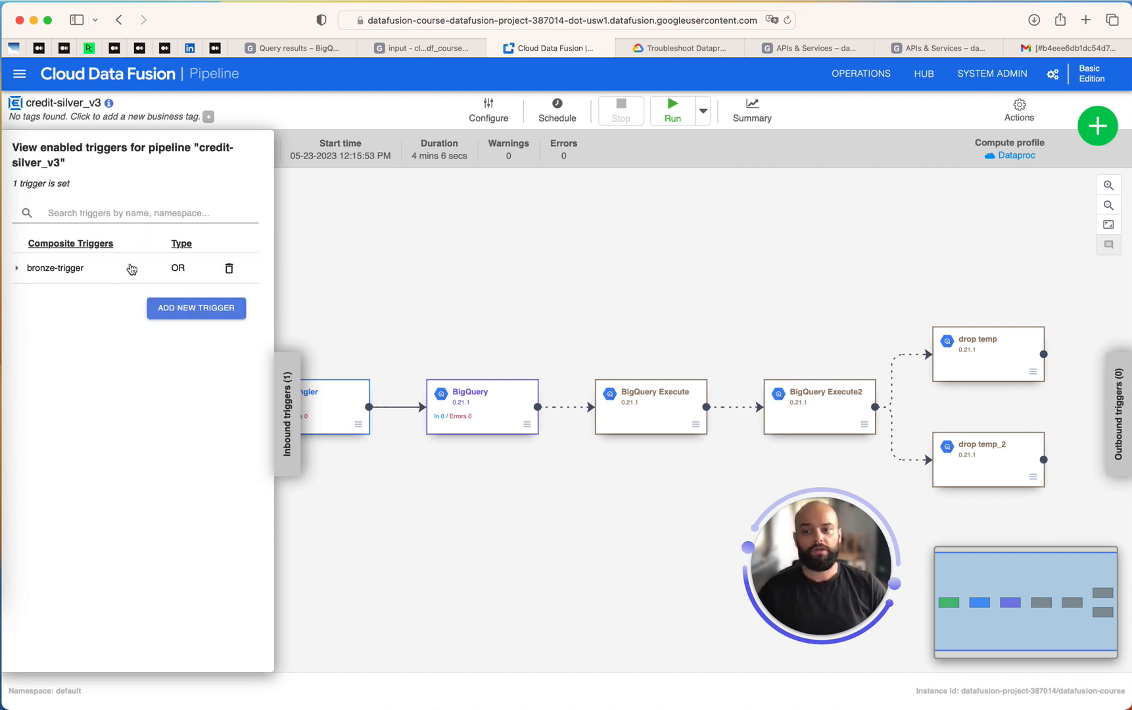
click(284, 447)
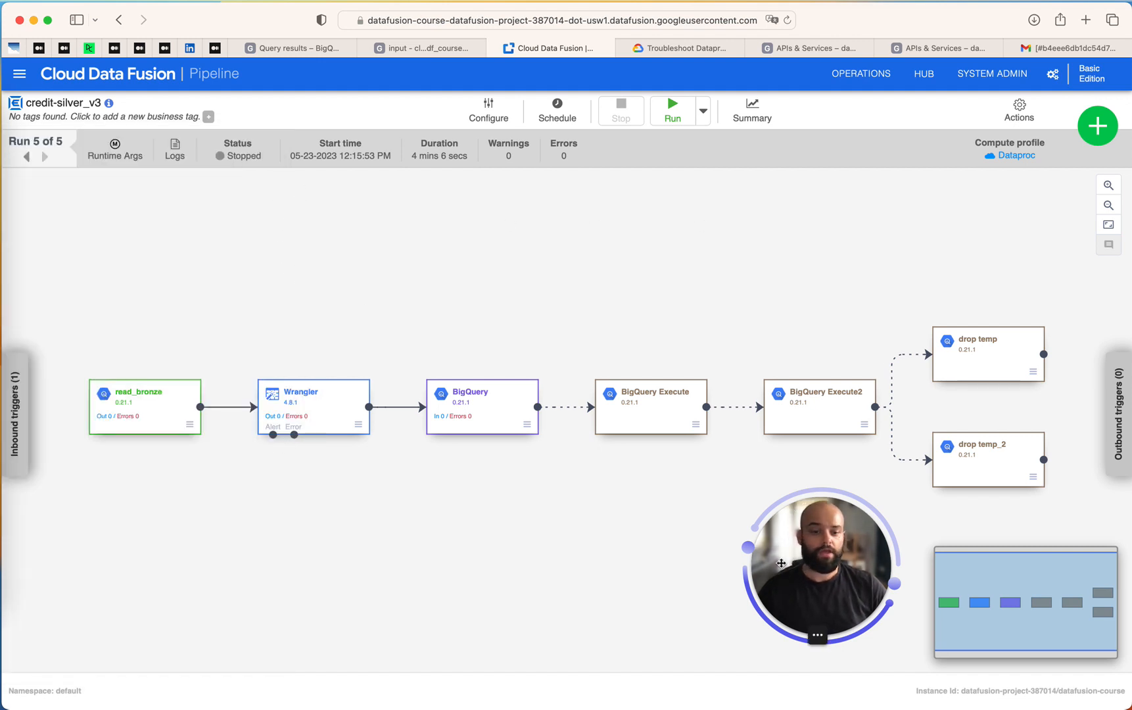
- Open the schedule configuration of the credit-bronze_v6 pipeline, look at its advanced cron settings and return to the basic ones
click(19, 74)
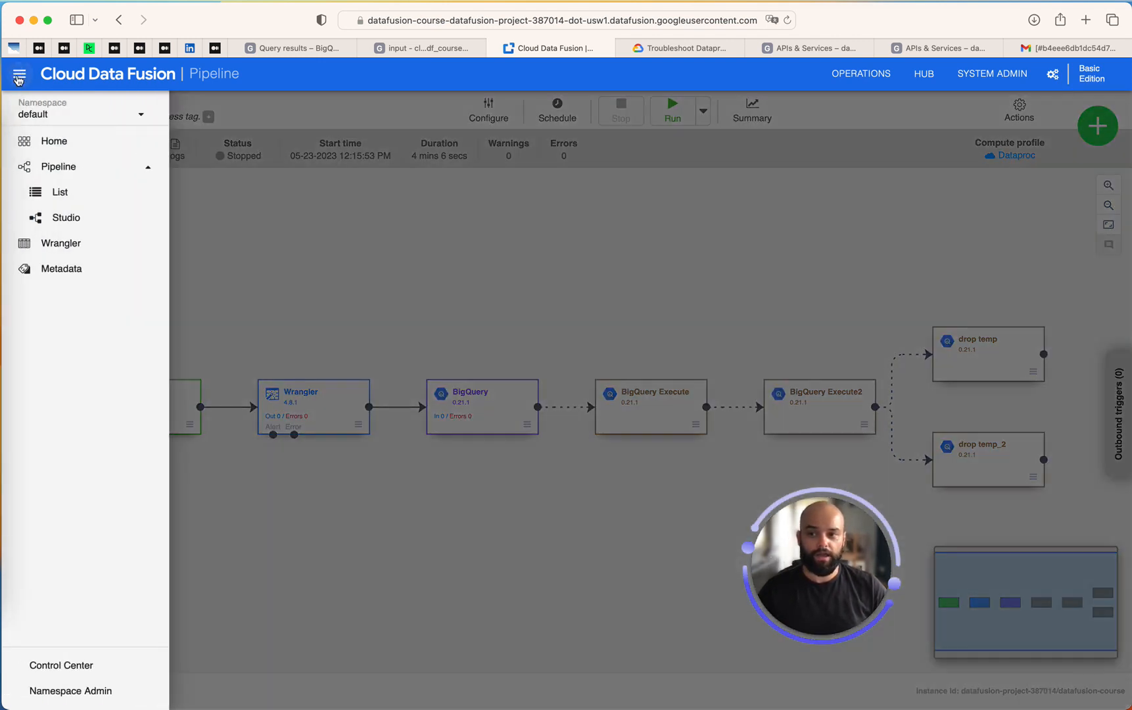
click(46, 194)
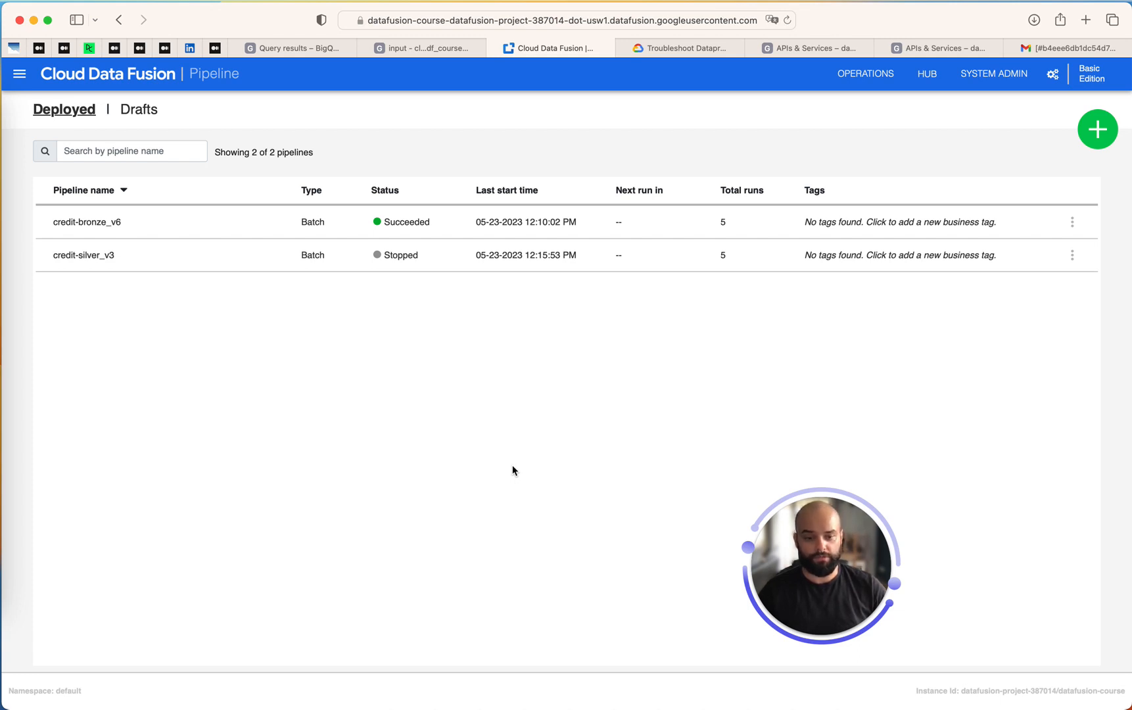
click(104, 224)
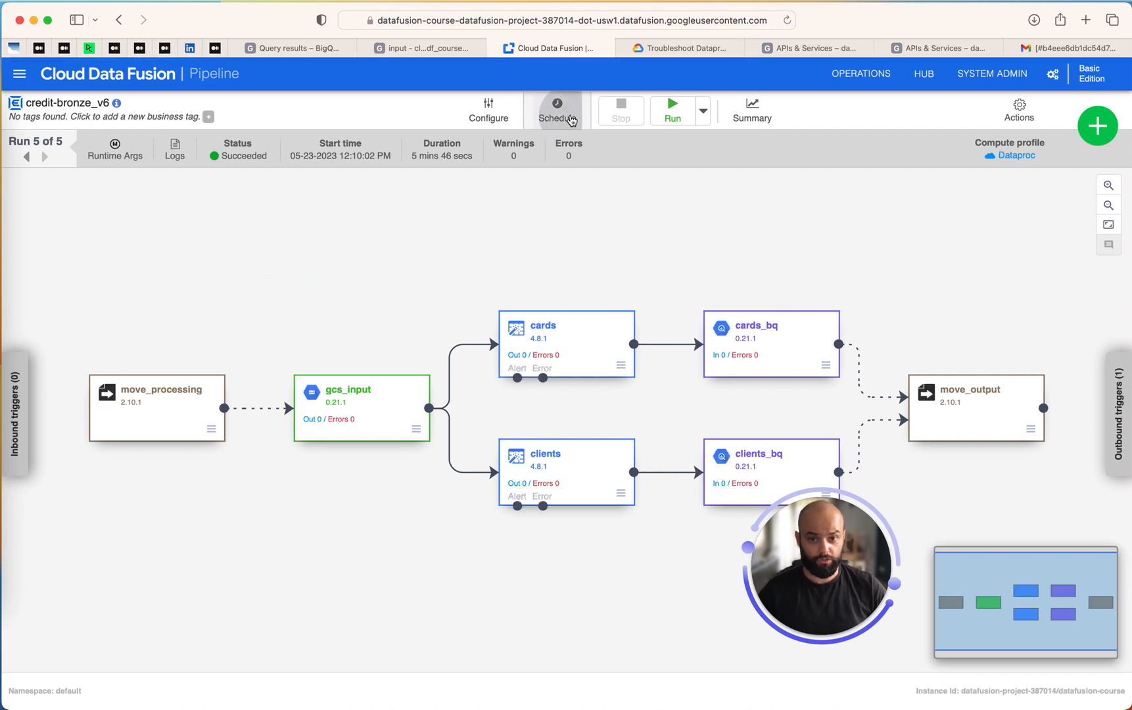
click(571, 120)
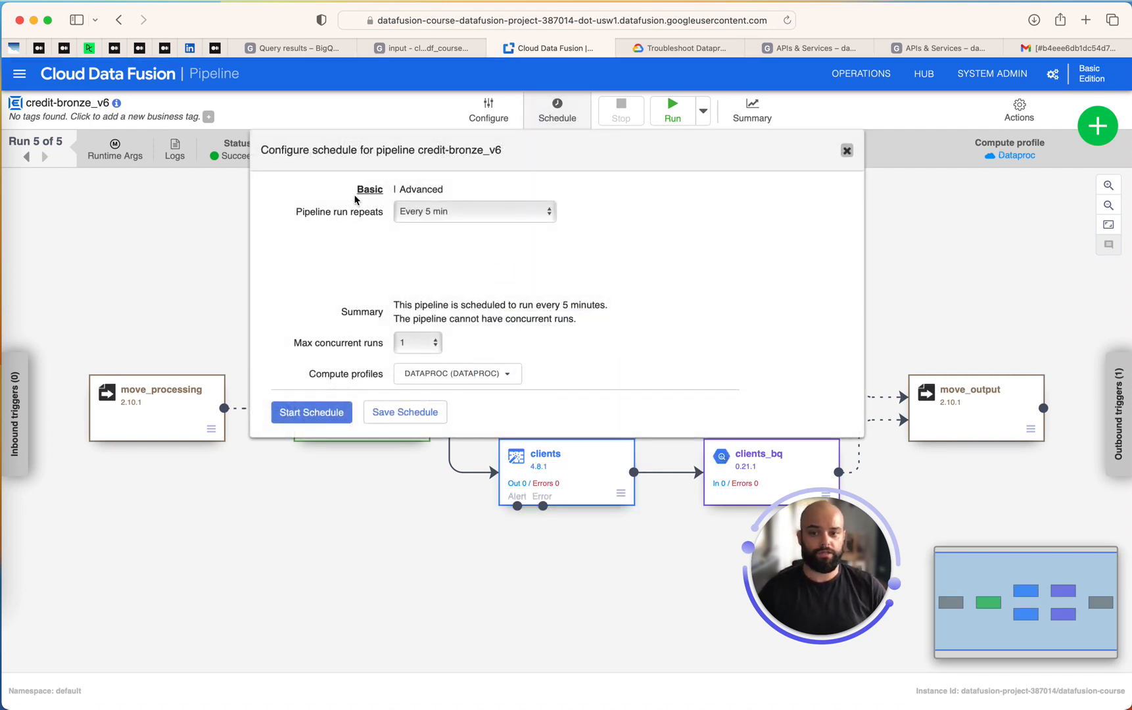
click(429, 189)
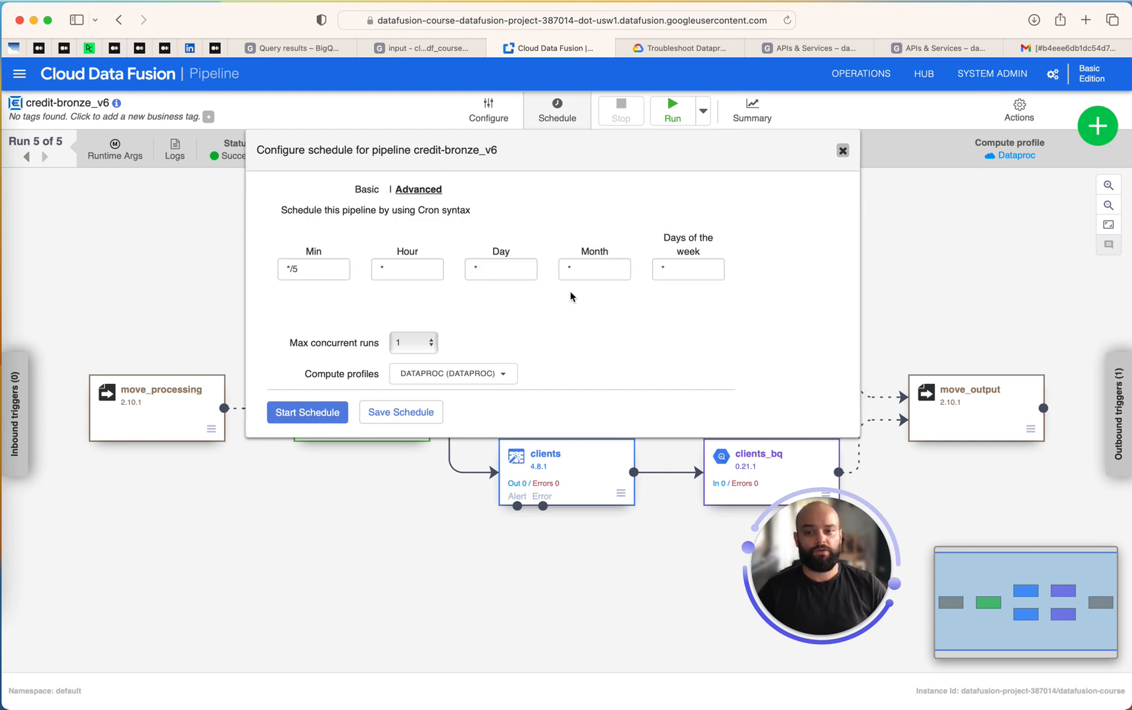
click(367, 190)
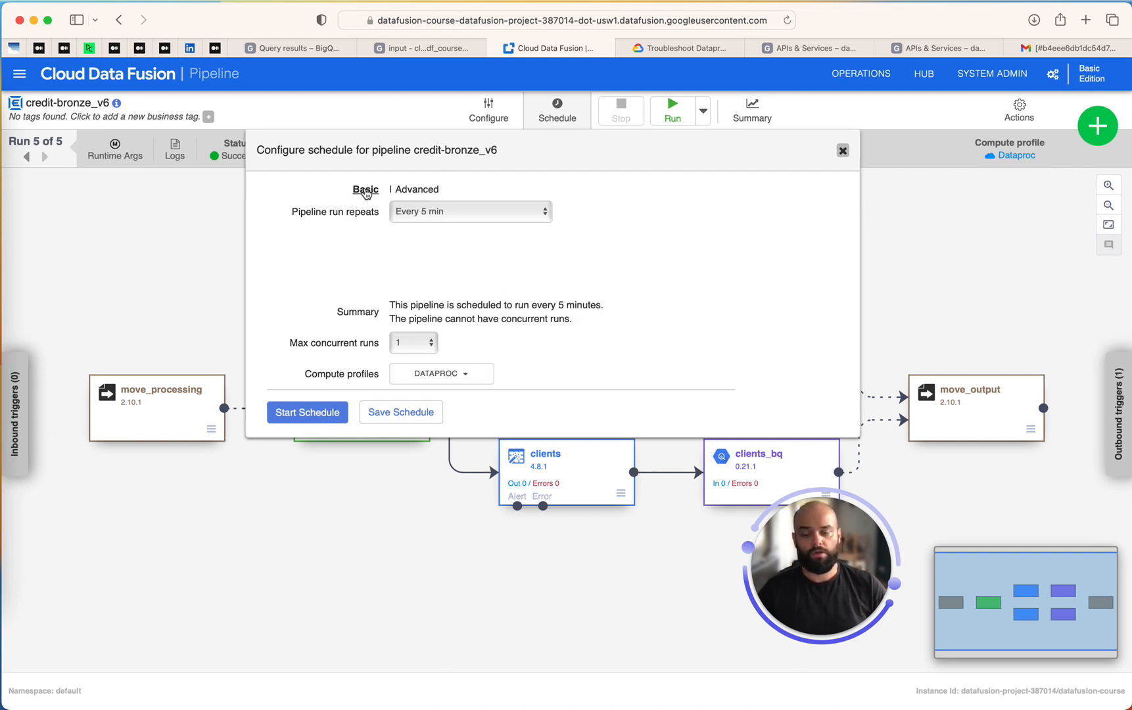
- Try hourly and daily repeats for the schedule, switching the daily interval to 3 days and back to 1 day
click(447, 211)
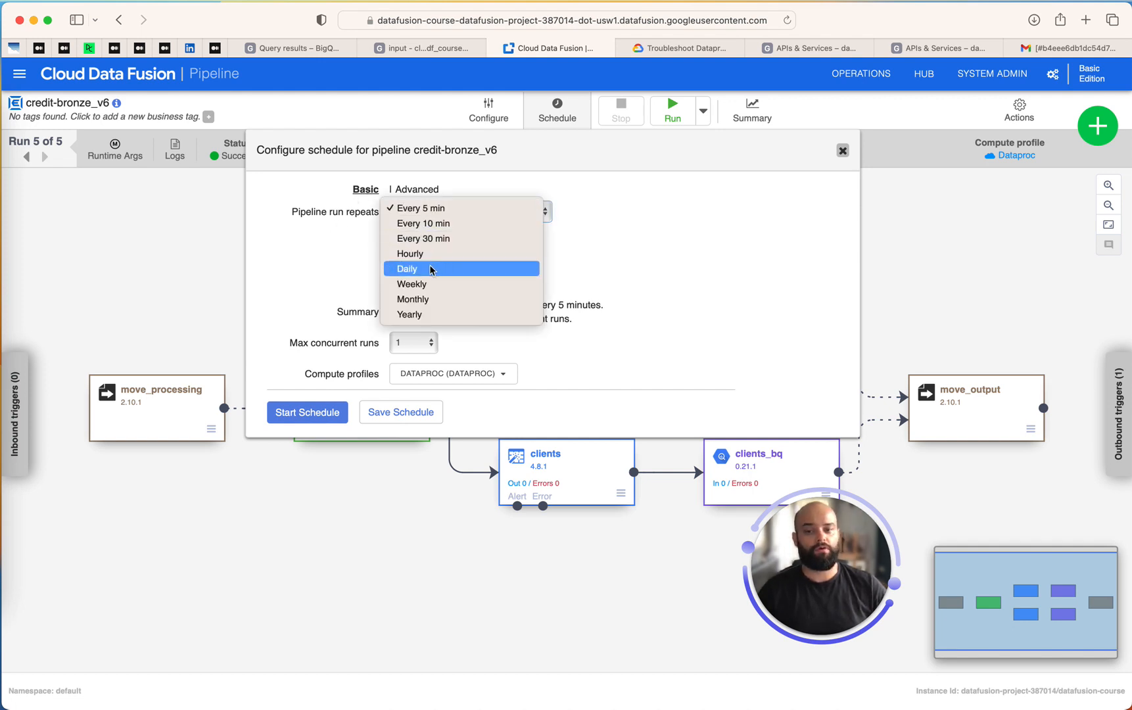
click(433, 256)
click(432, 217)
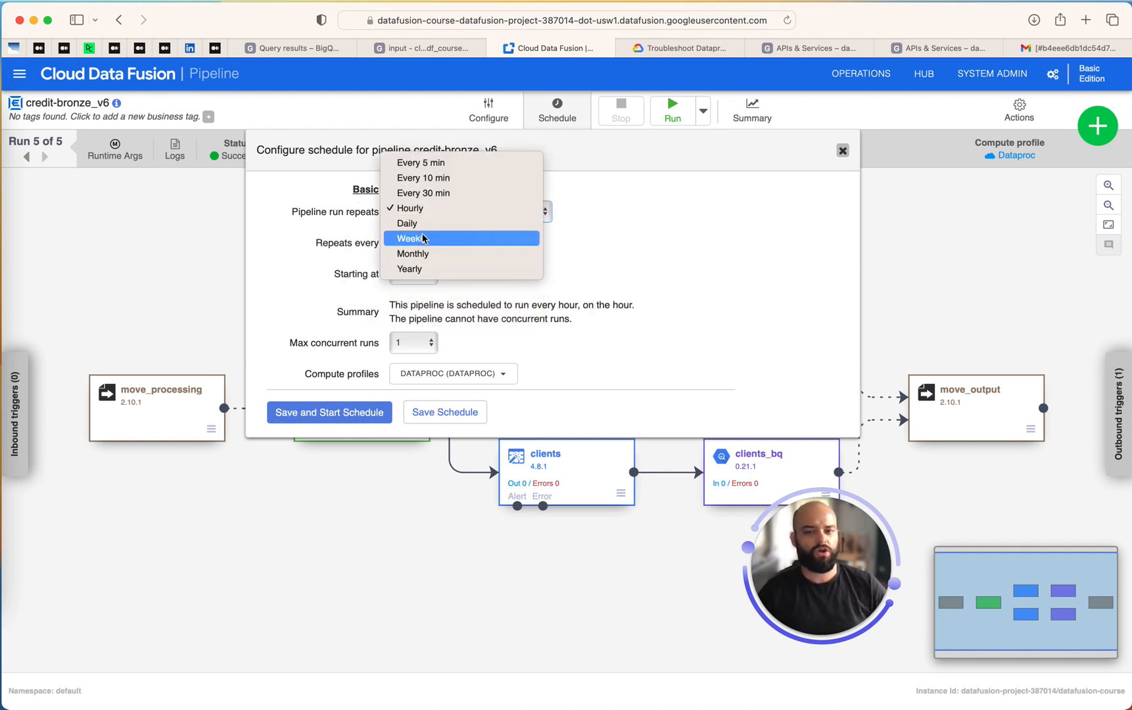
click(424, 224)
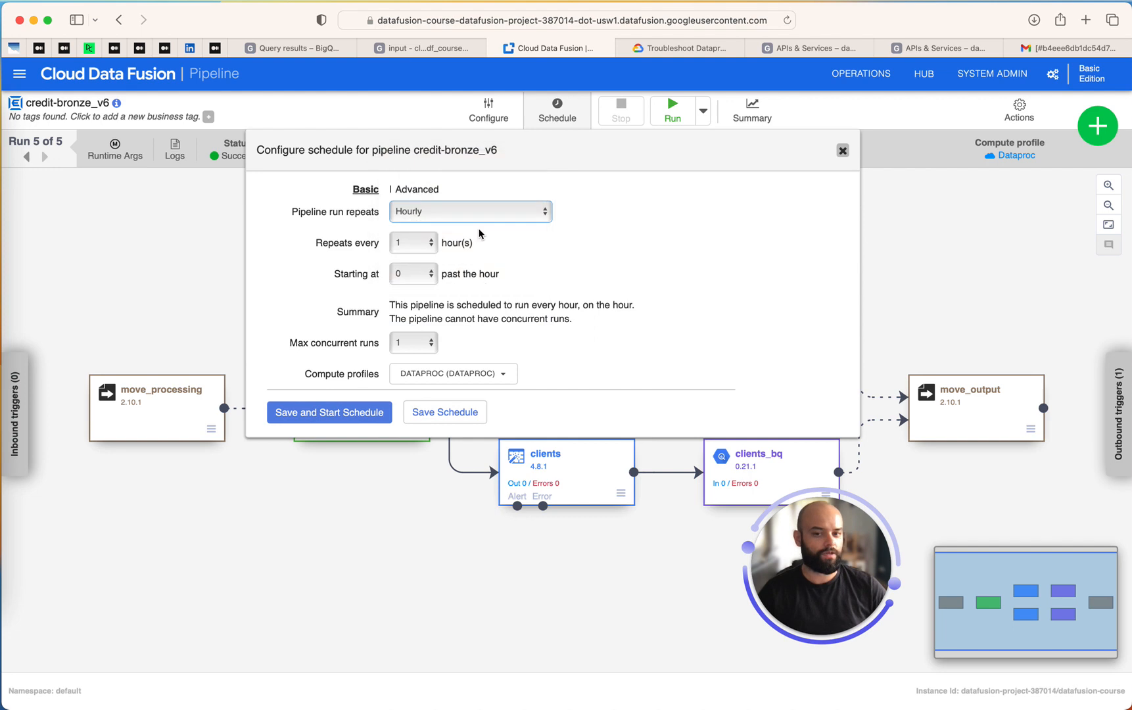
click(421, 243)
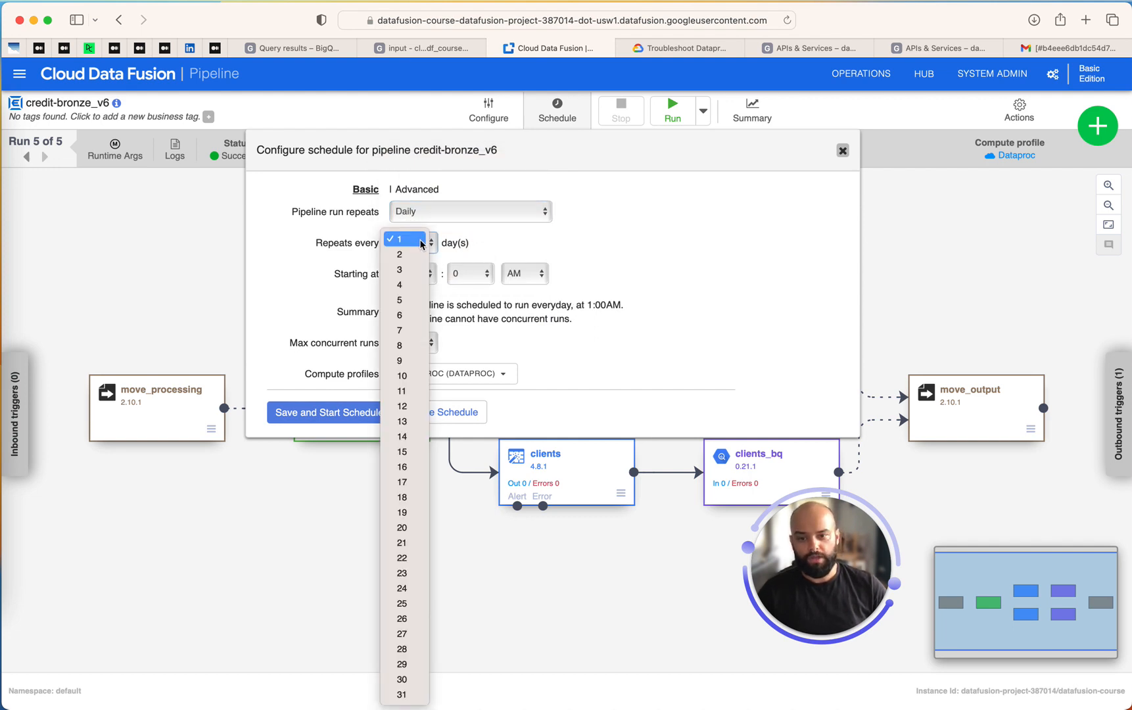
click(489, 244)
click(433, 244)
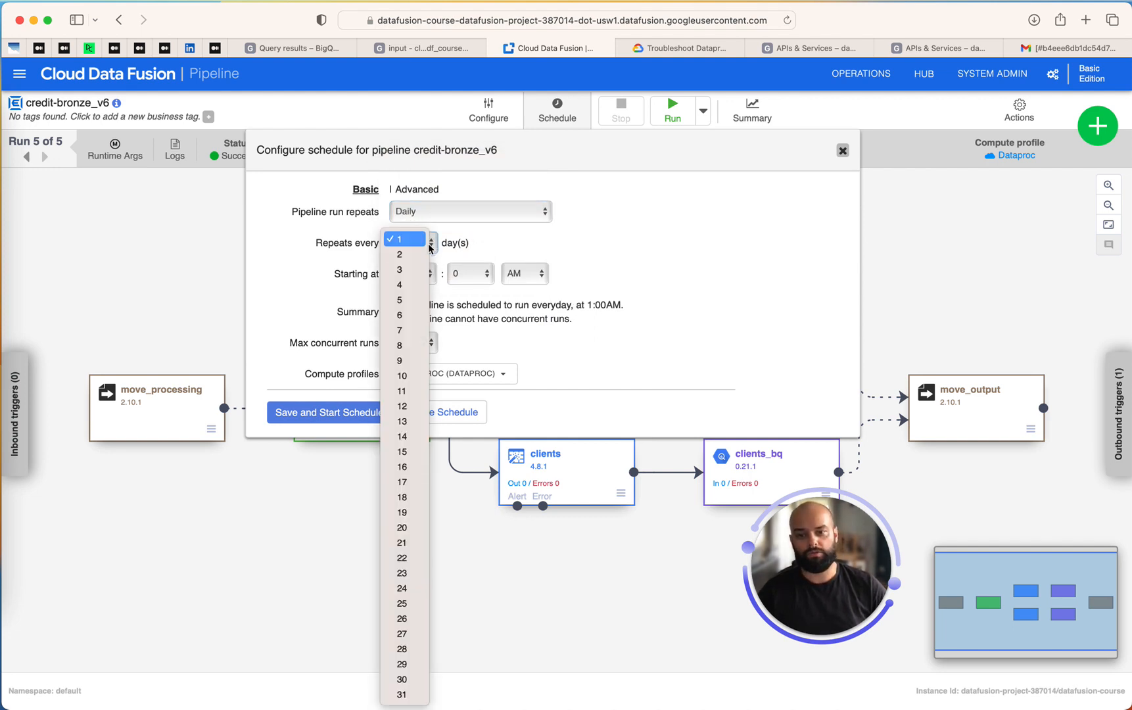
click(408, 271)
click(414, 248)
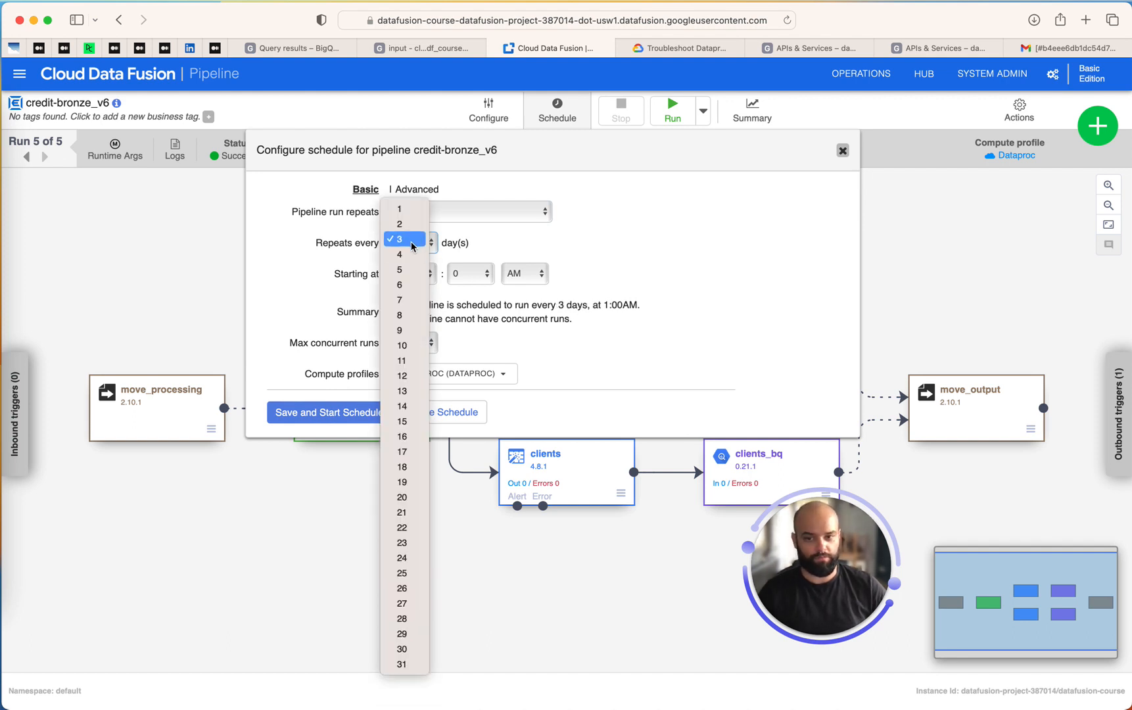
click(404, 211)
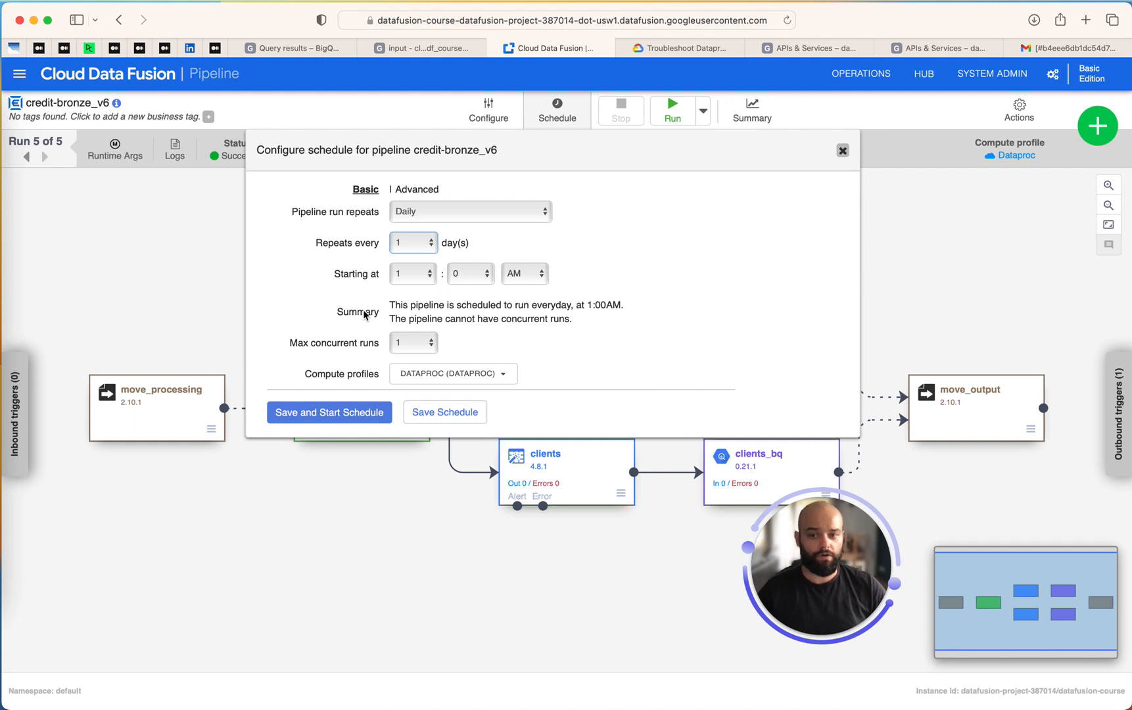
- Set the pipeline run to repeat every 5 min and start the schedule
click(437, 212)
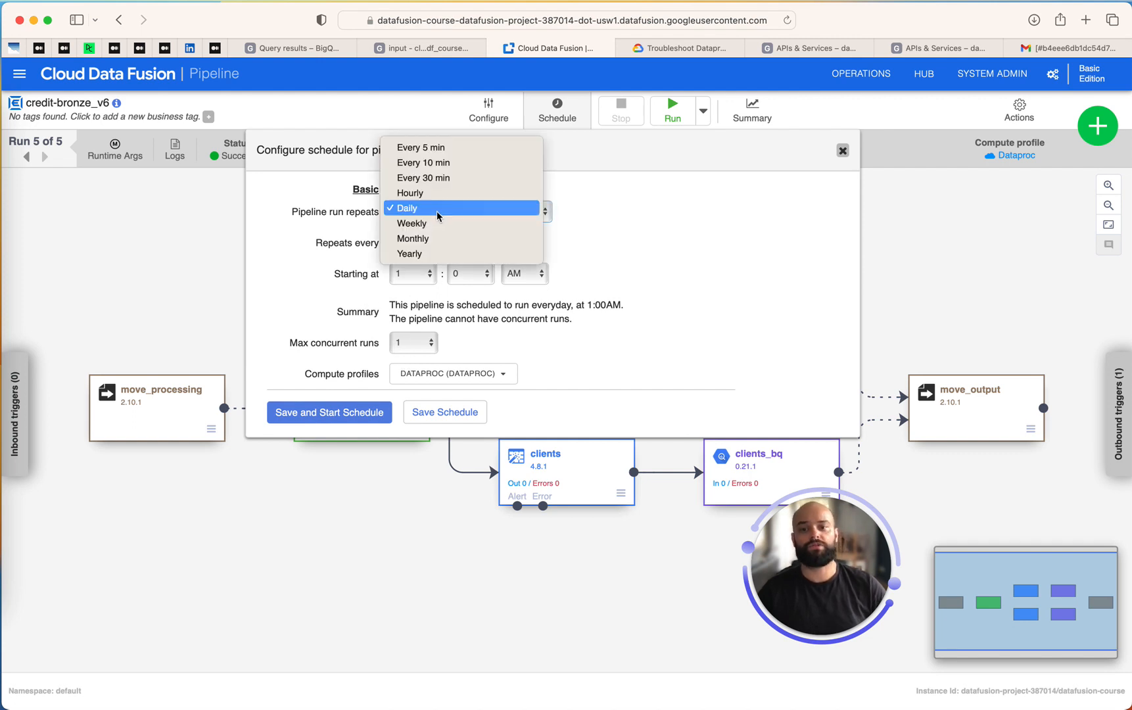
click(438, 149)
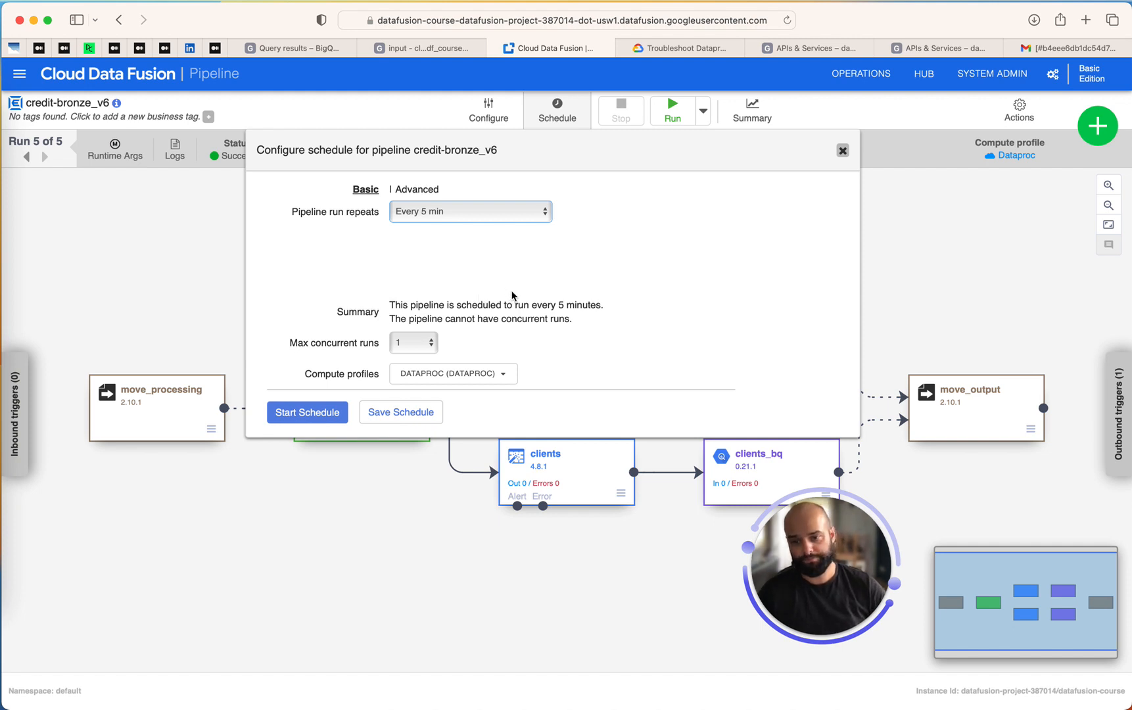
click(315, 418)
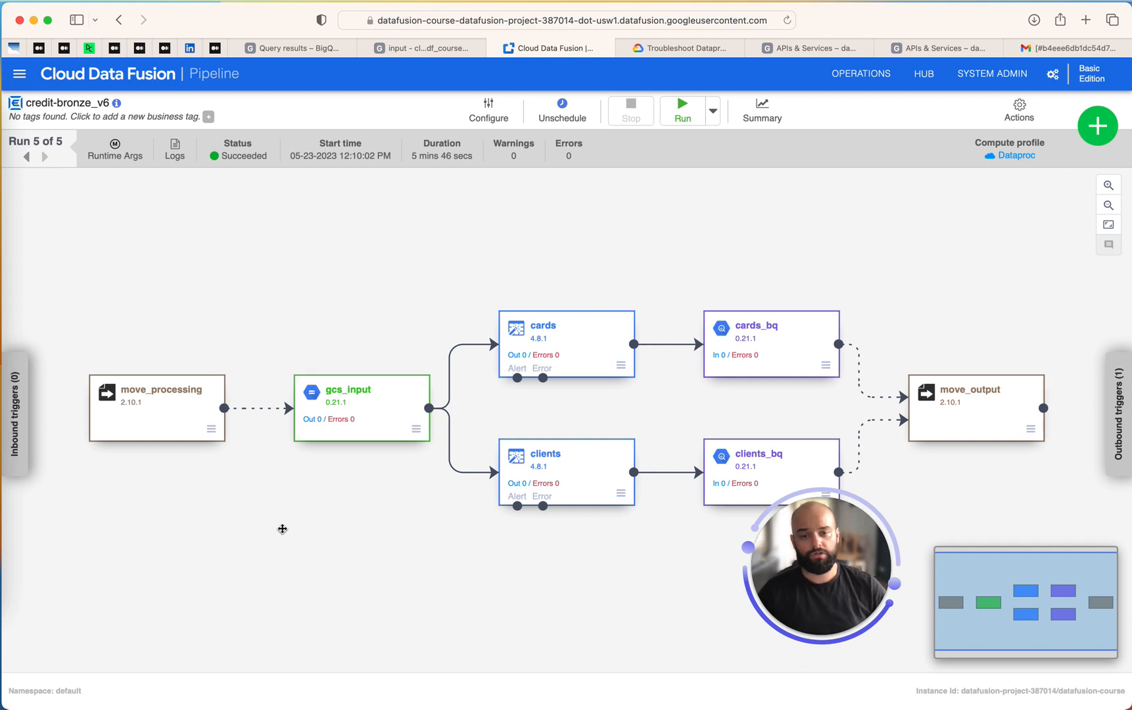
- Review the active schedule's basic and advanced cron settings, and look at the pipeline's runtime arguments without changing anything
click(562, 111)
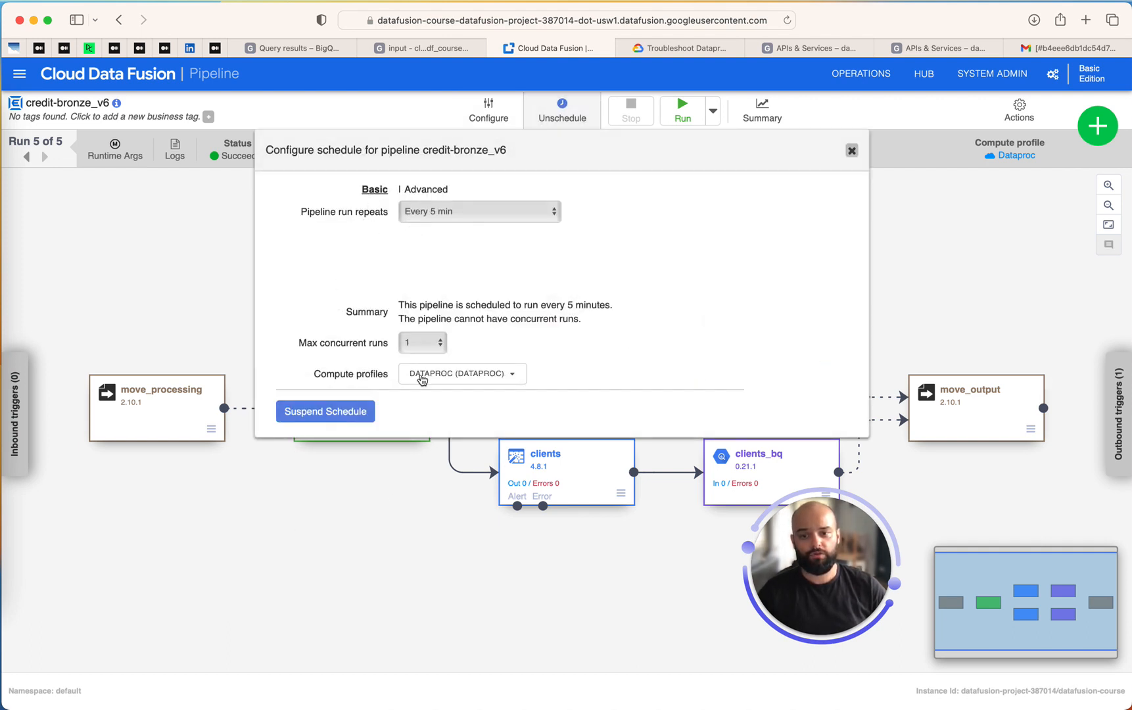
click(439, 190)
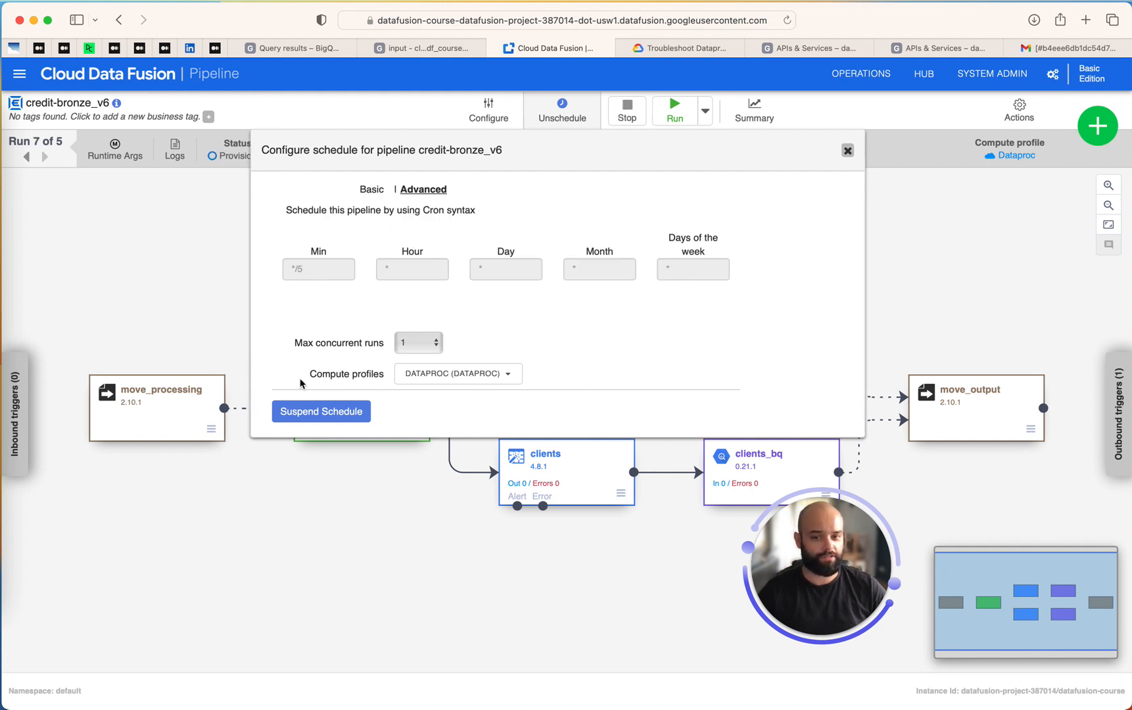
click(848, 150)
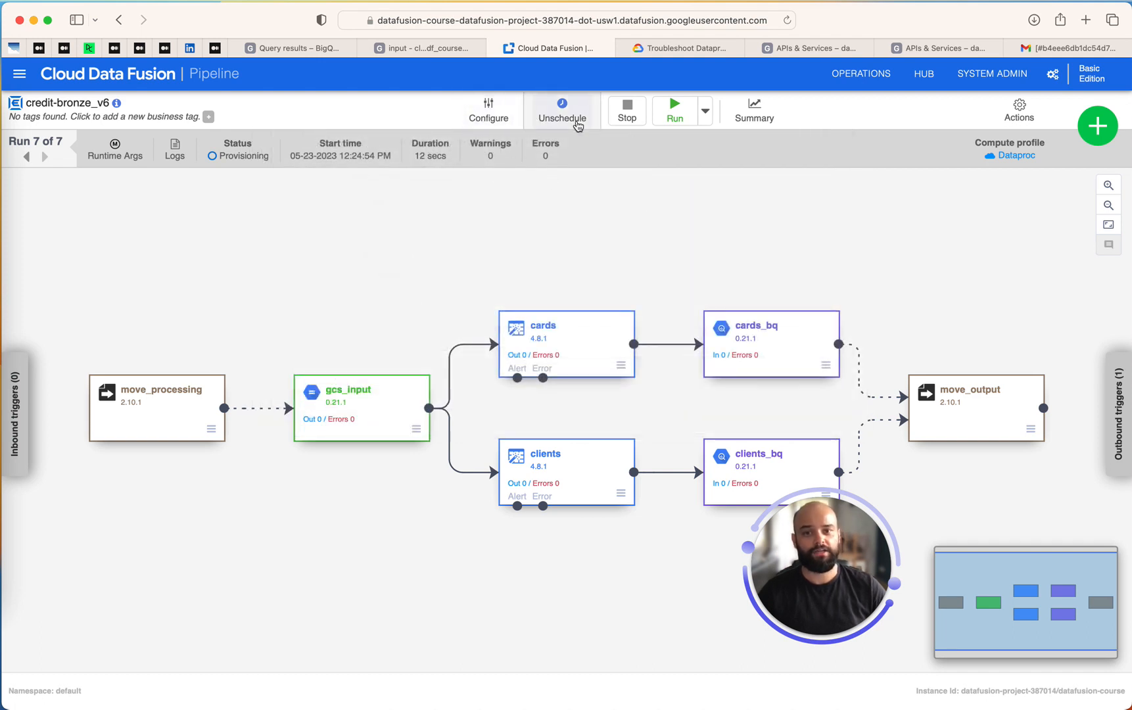
click(705, 124)
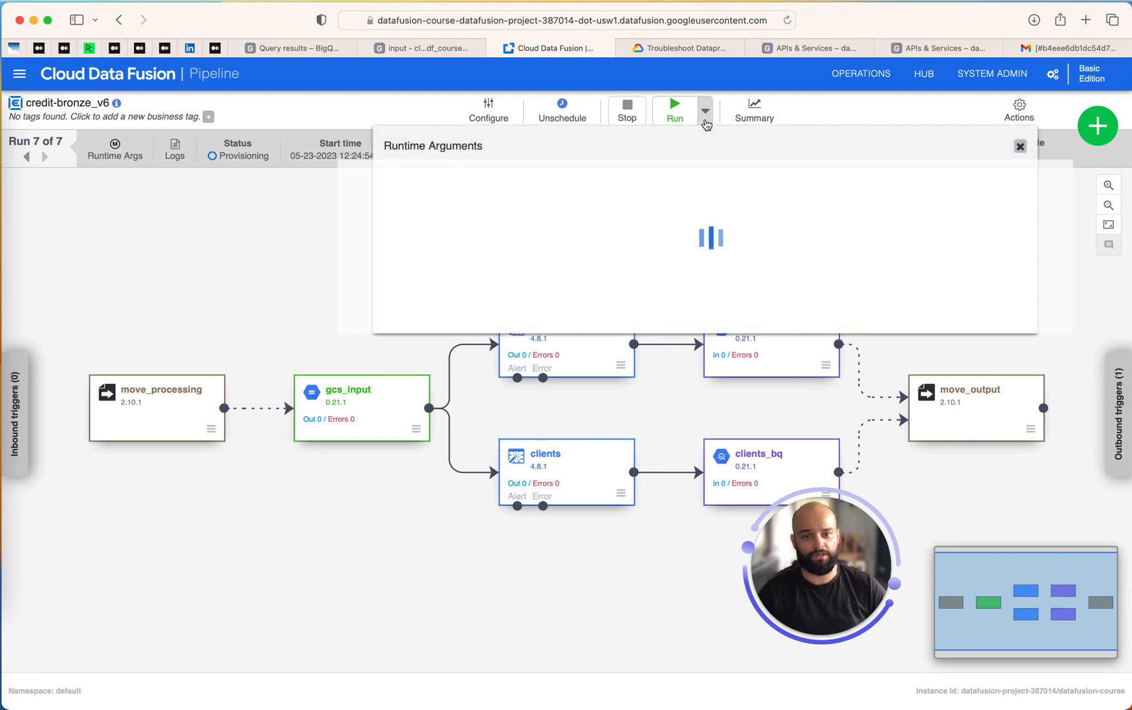
click(1020, 146)
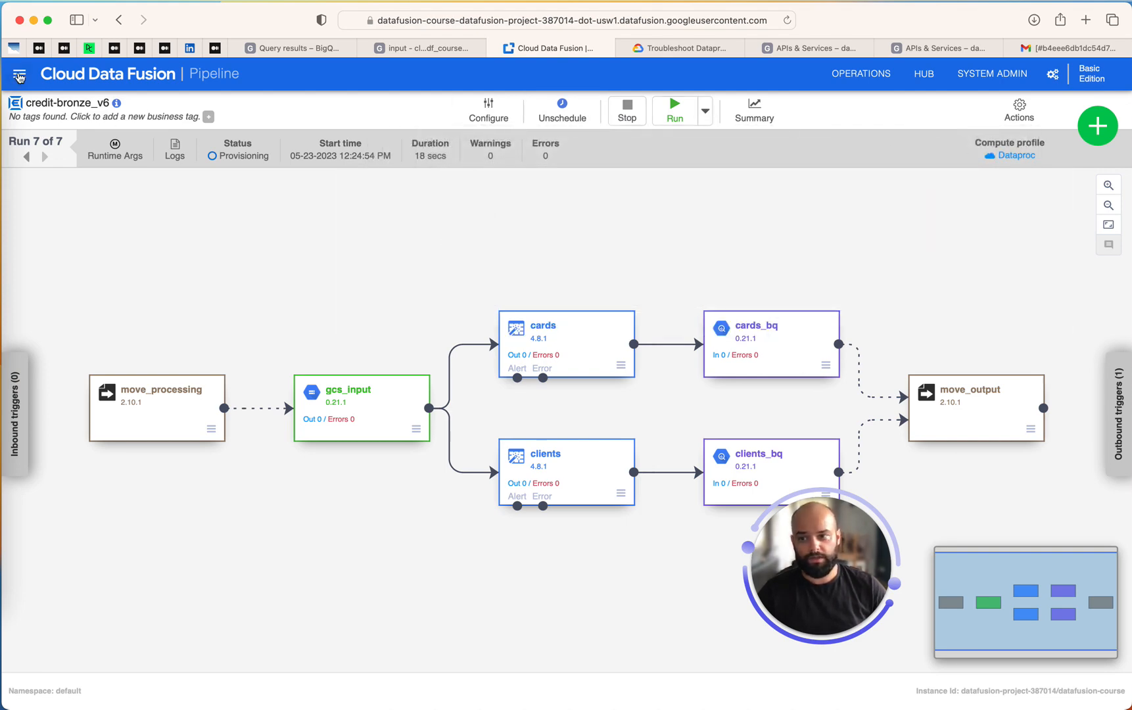
- Check the deployed pipelines in the pipeline list, reopen credit-bronze_v6 and suspend its schedule
click(19, 73)
click(56, 191)
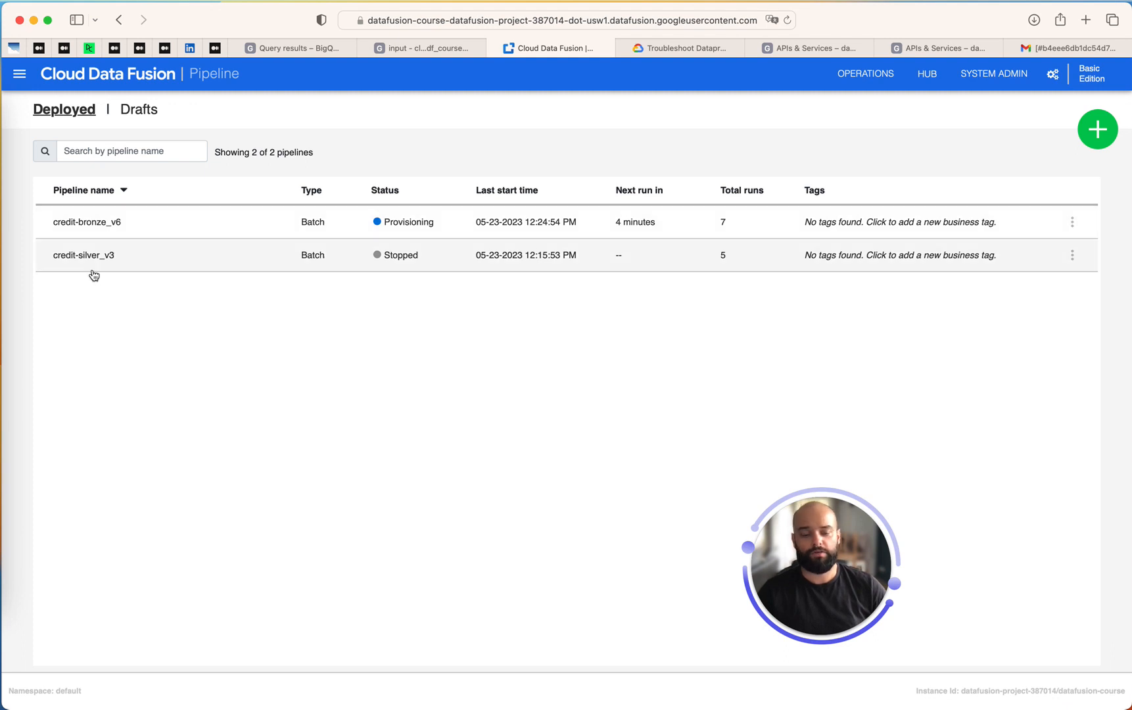
click(107, 227)
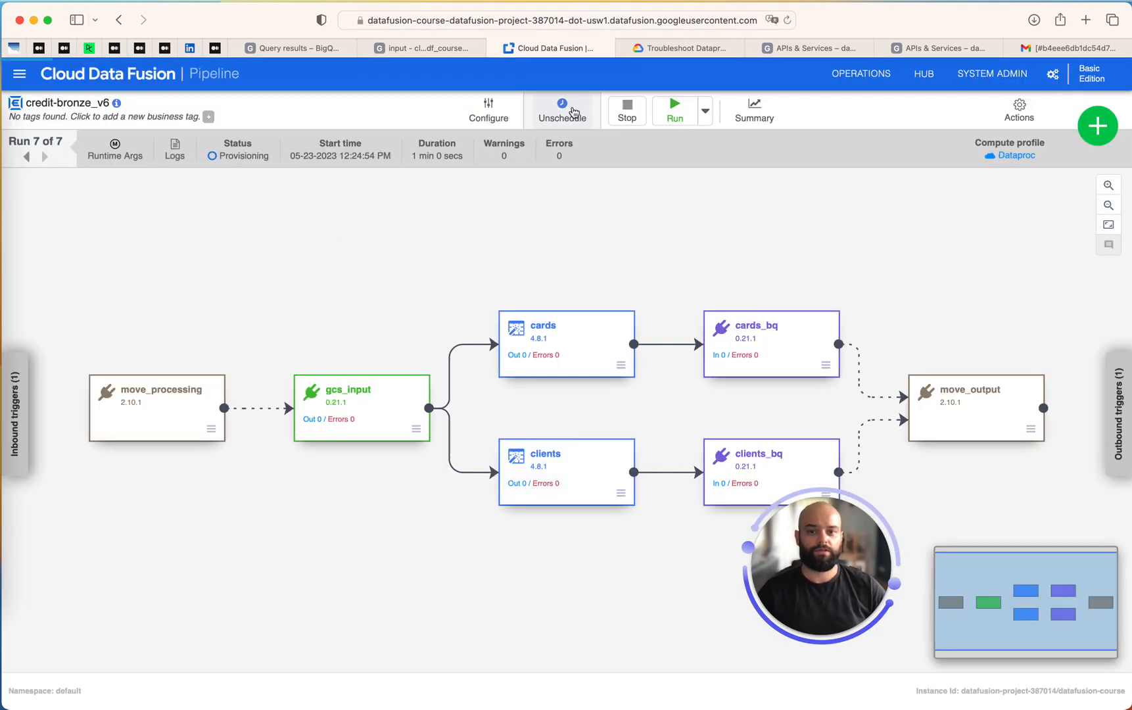
click(574, 112)
click(339, 412)
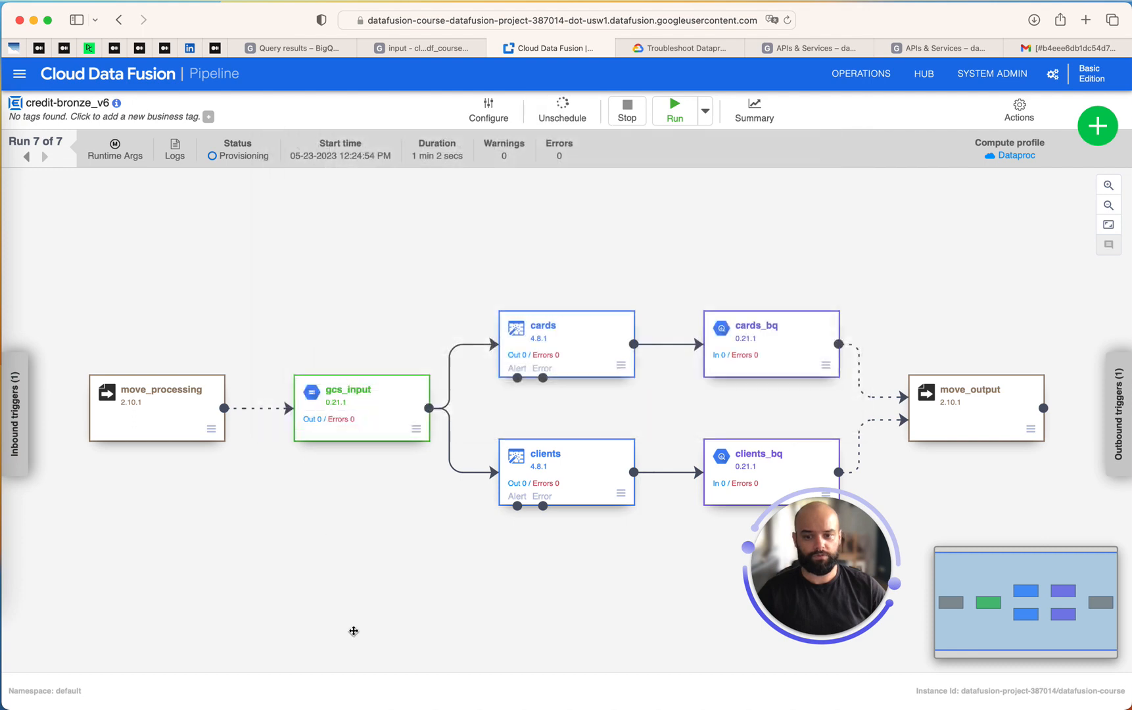
- Return to the list of deployed pipelines and check the run status of credit-bronze_v6 and credit-silver_v3
click(13, 75)
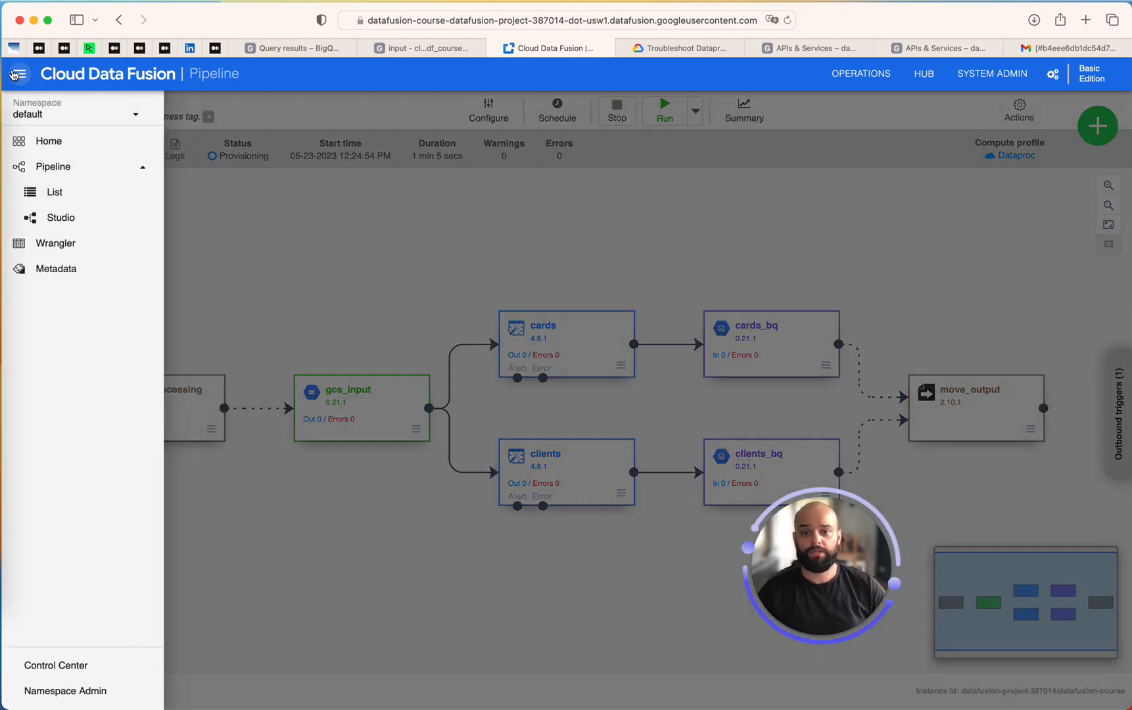
click(57, 194)
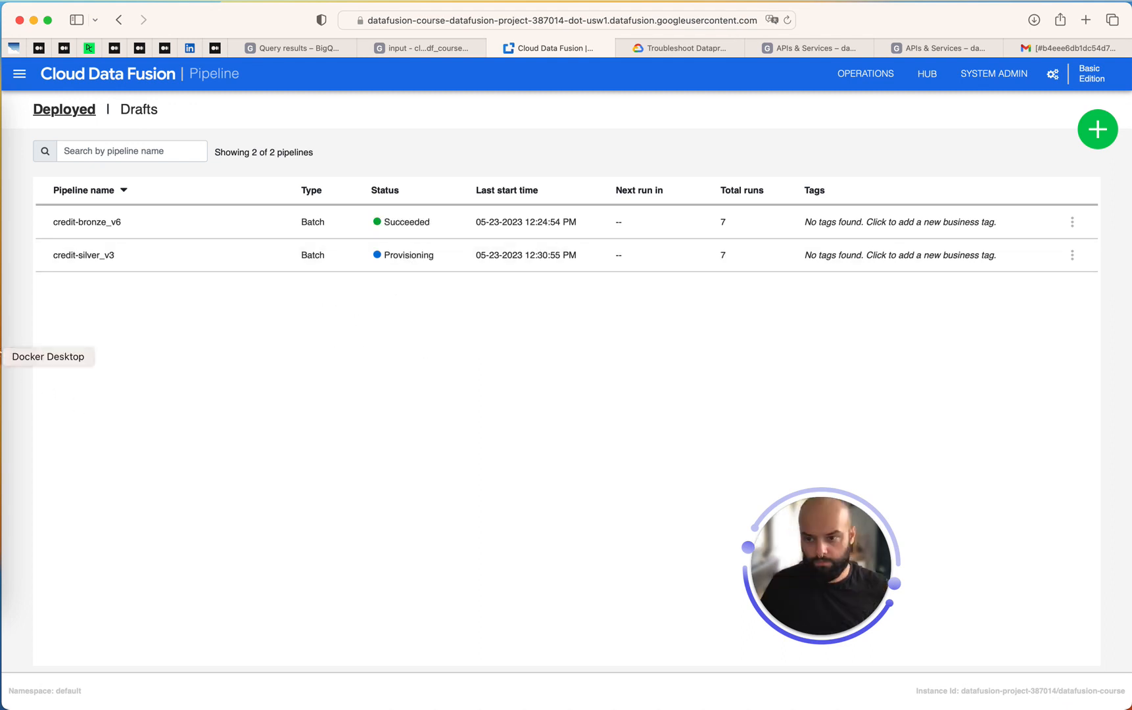
click(2, 356)
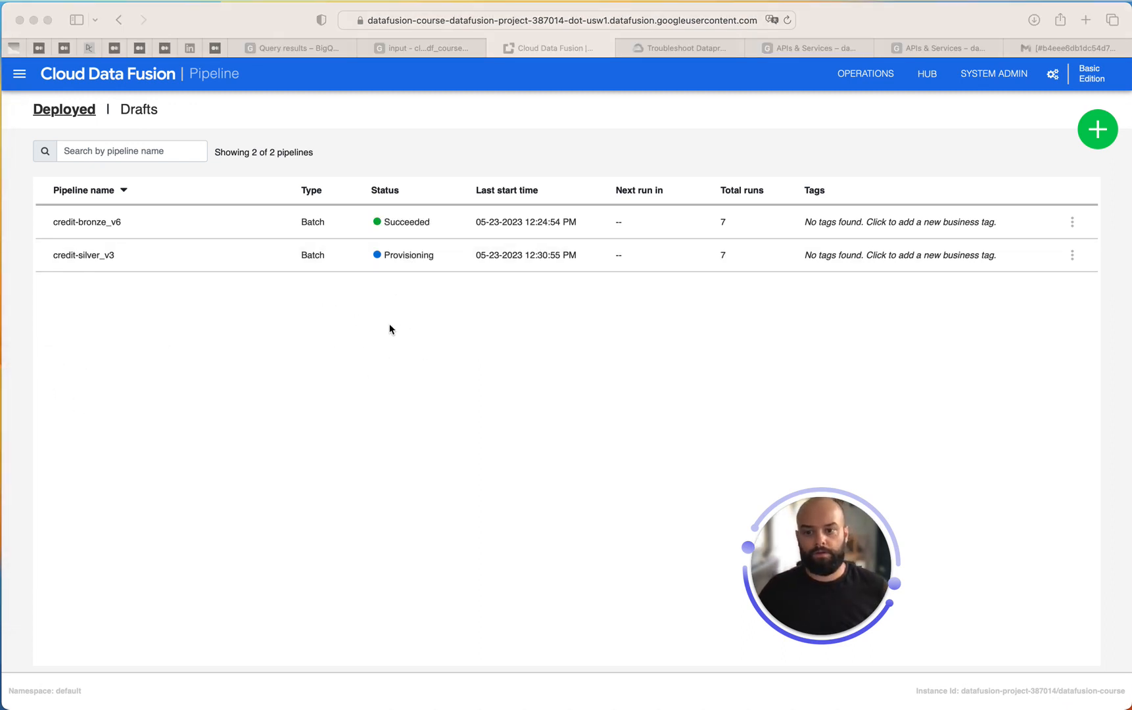